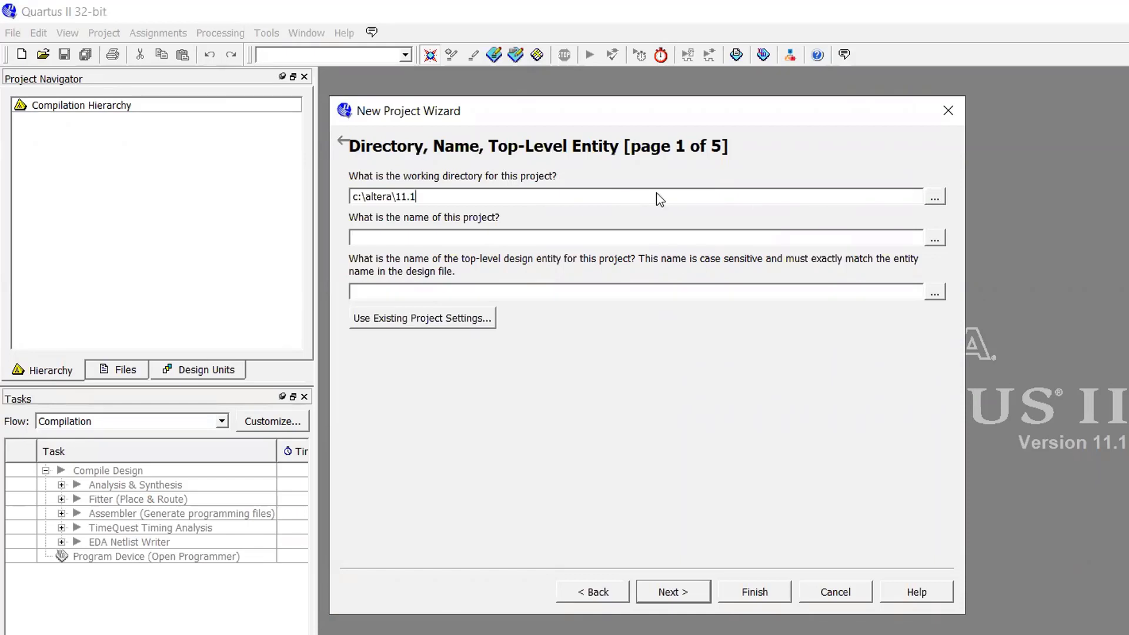
- Set the project's working directory to the FPGA folder on the Desktop
left_click(936, 200)
scroll(700, 476, "down", 2)
scroll(699, 478, "down", 4)
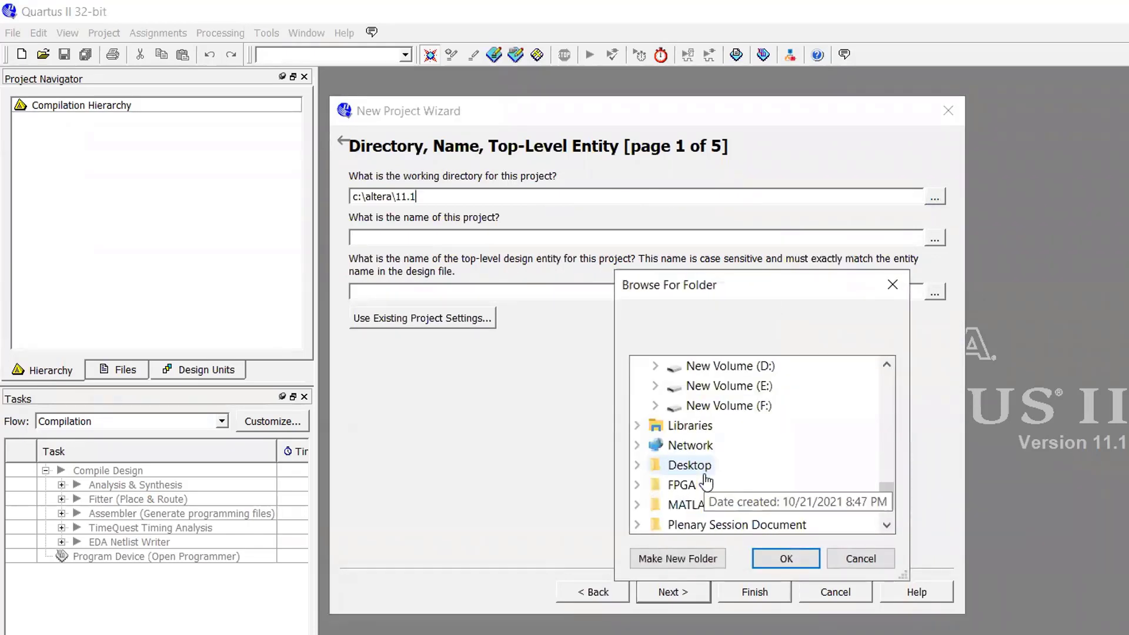
left_click(694, 471)
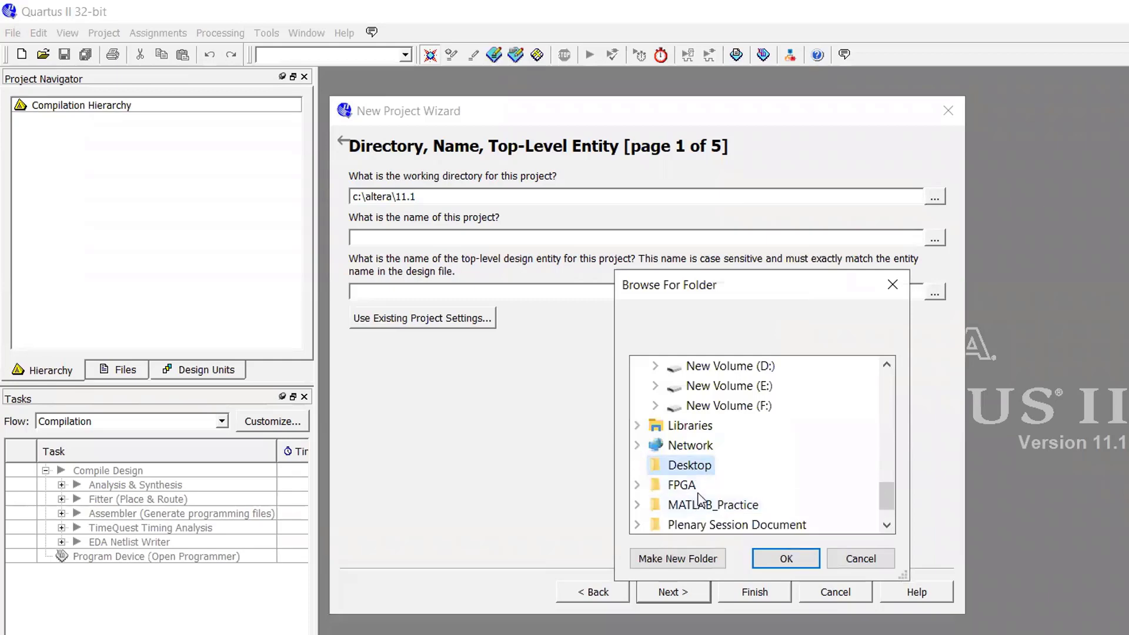
scroll(694, 476, "down", 1)
left_click(686, 448)
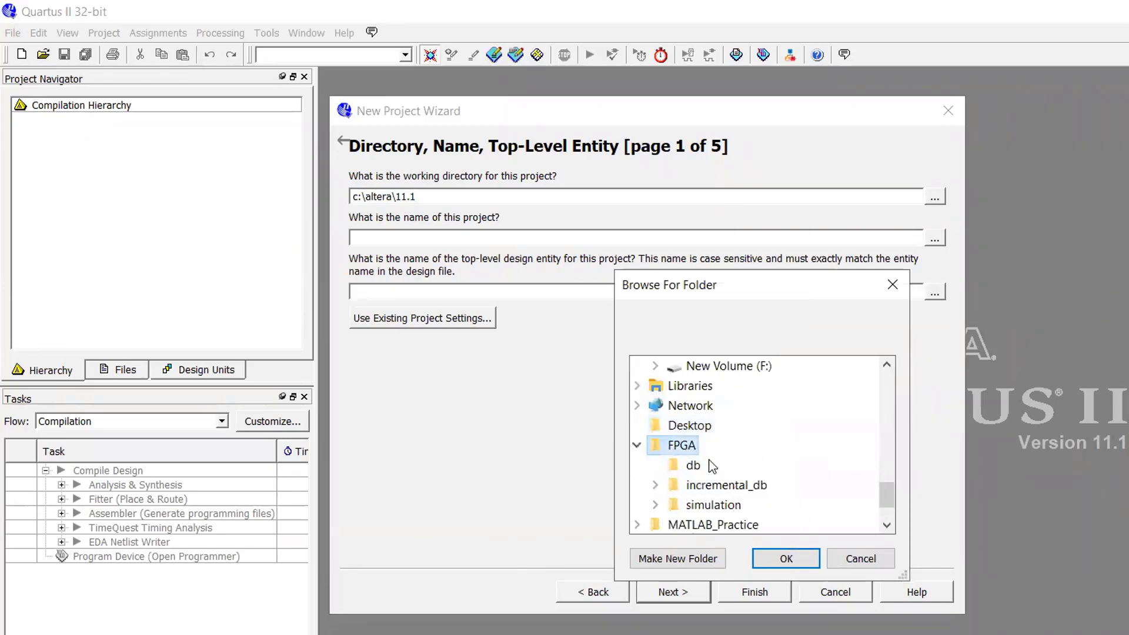
left_click(784, 560)
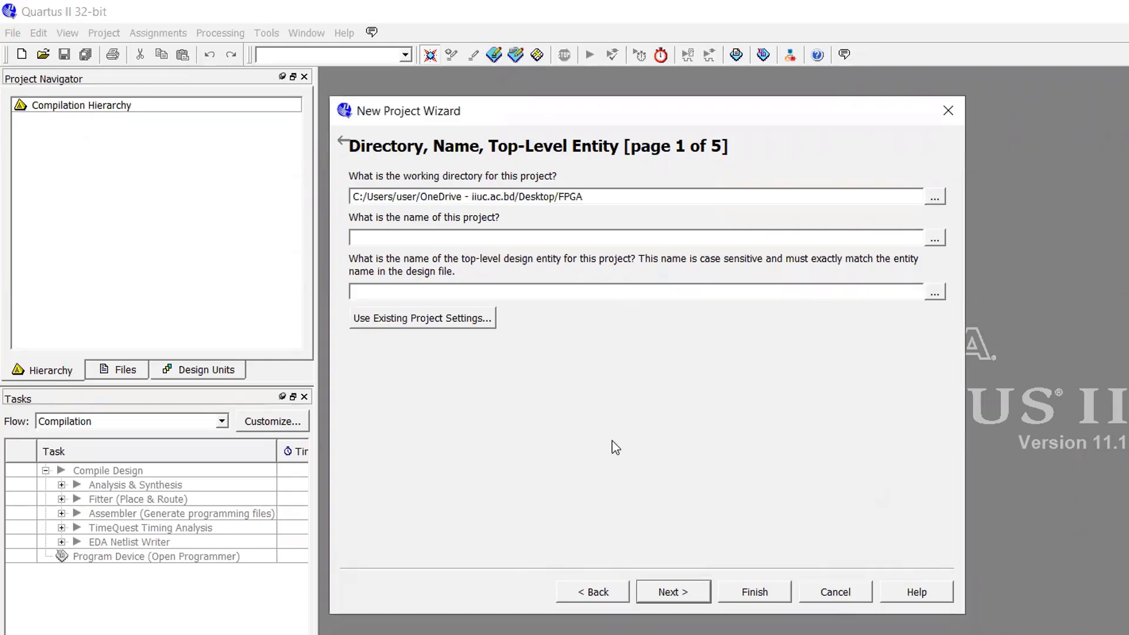
- Name the project and its top-level design entity Full_Adder, and continue without selecting a different directory
left_click(509, 241)
type("Full_Adder")
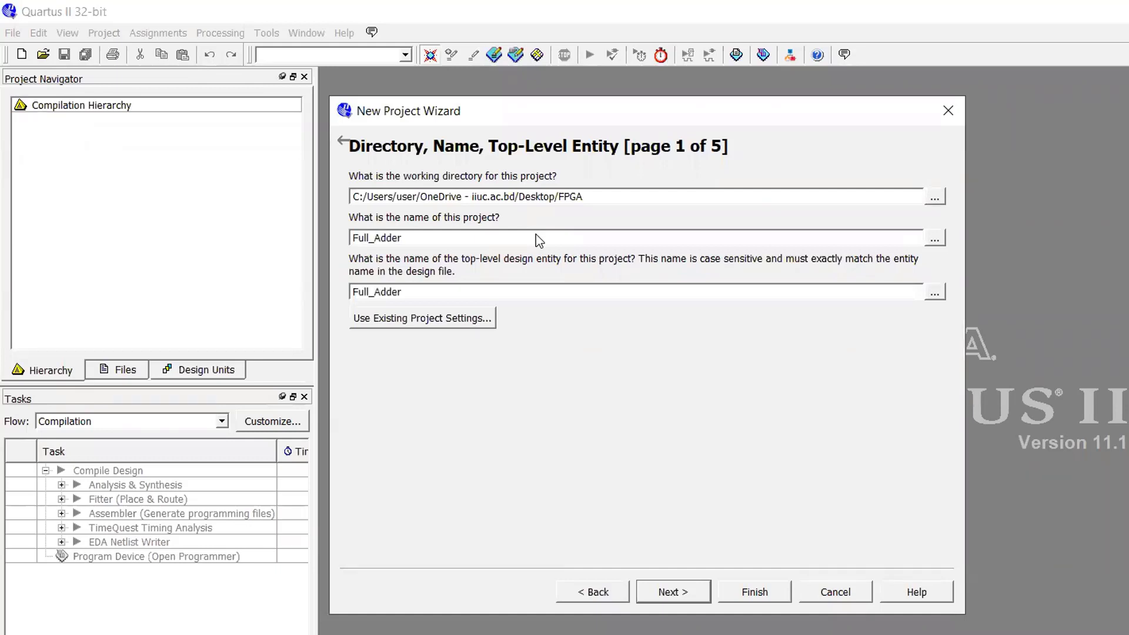
left_click(684, 598)
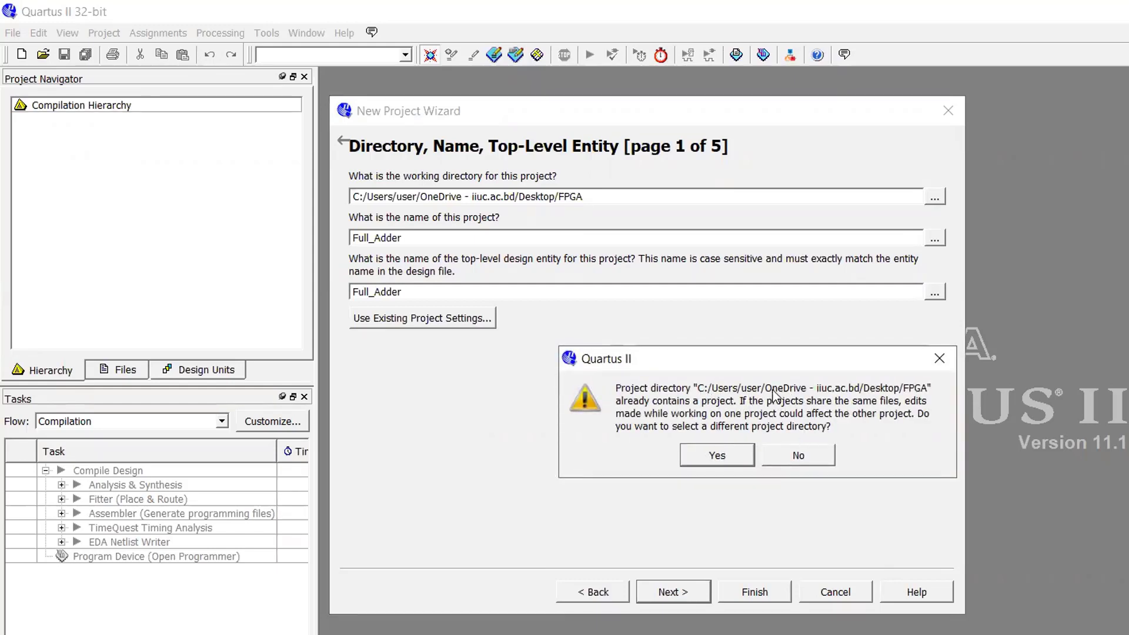
left_click(801, 455)
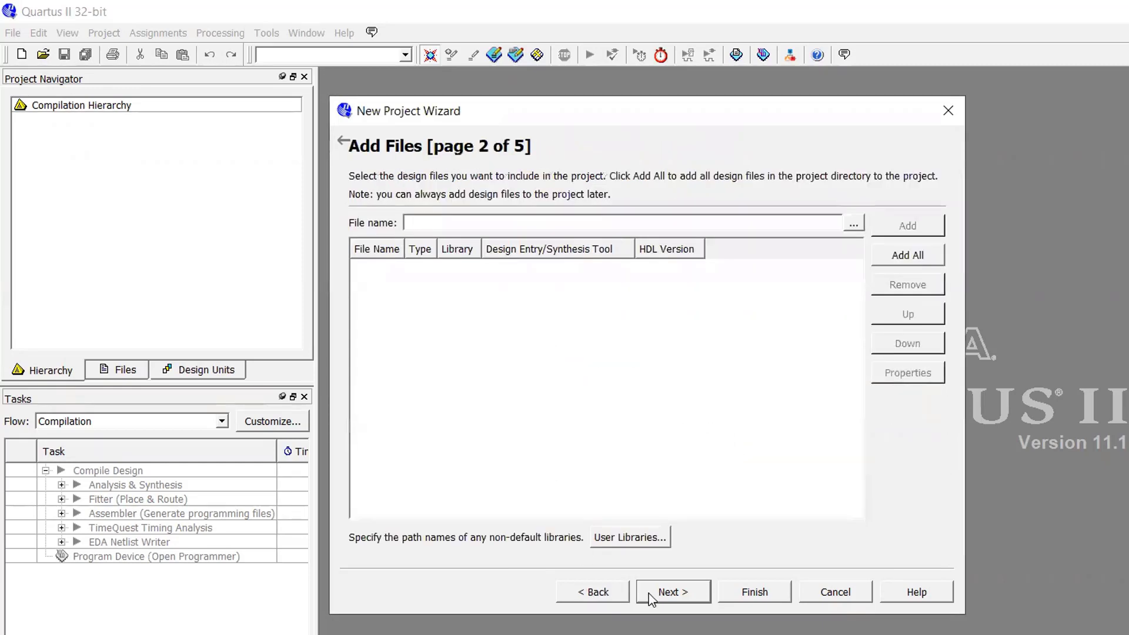
- Return to the directory settings and create a new folder inside FPGA as the project's working directory
left_click(599, 594)
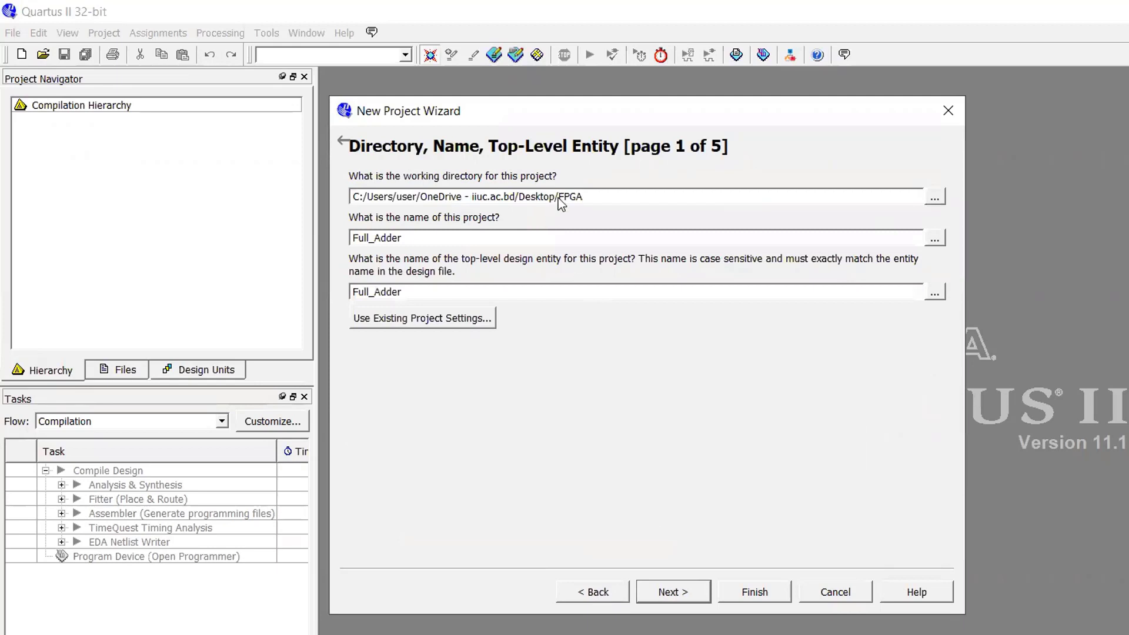
left_click(935, 198)
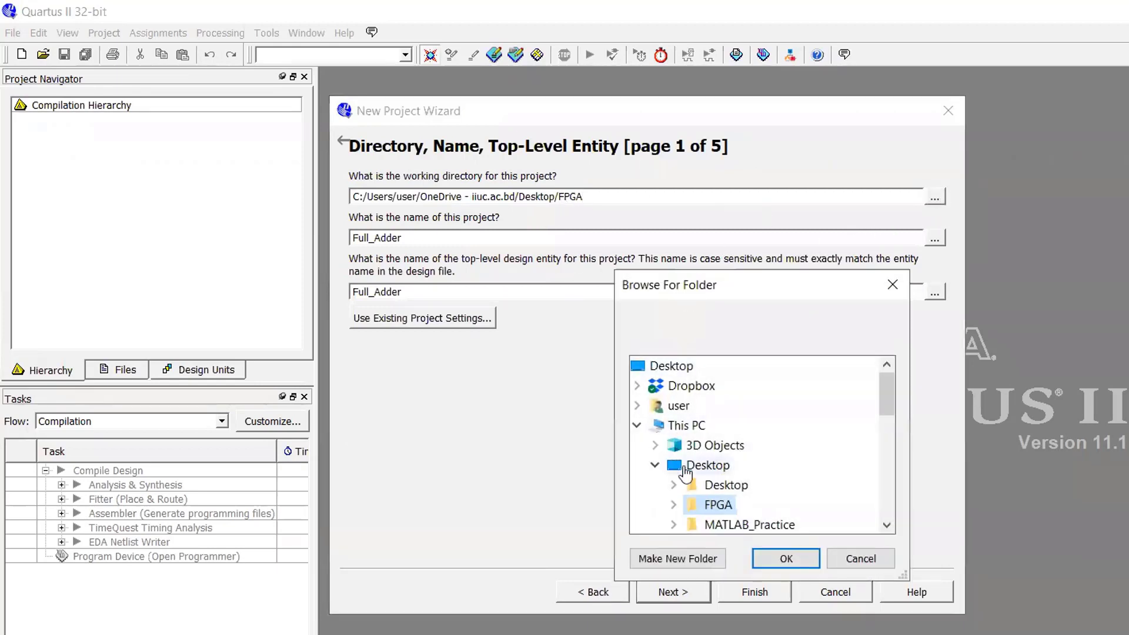
left_click(674, 444)
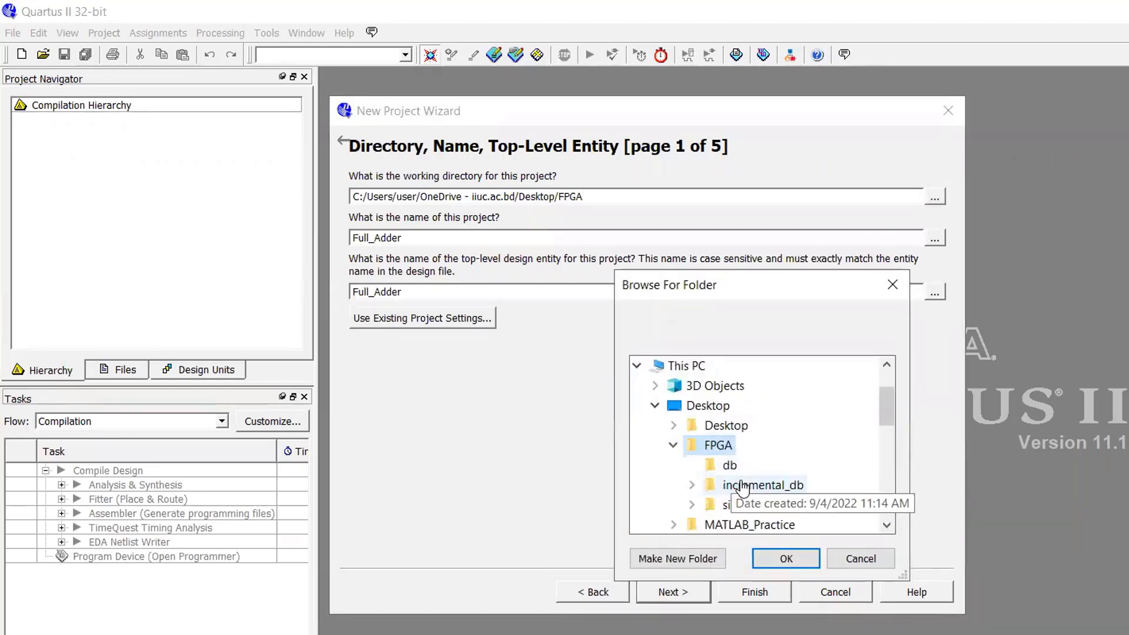
left_click(678, 558)
left_click(828, 521)
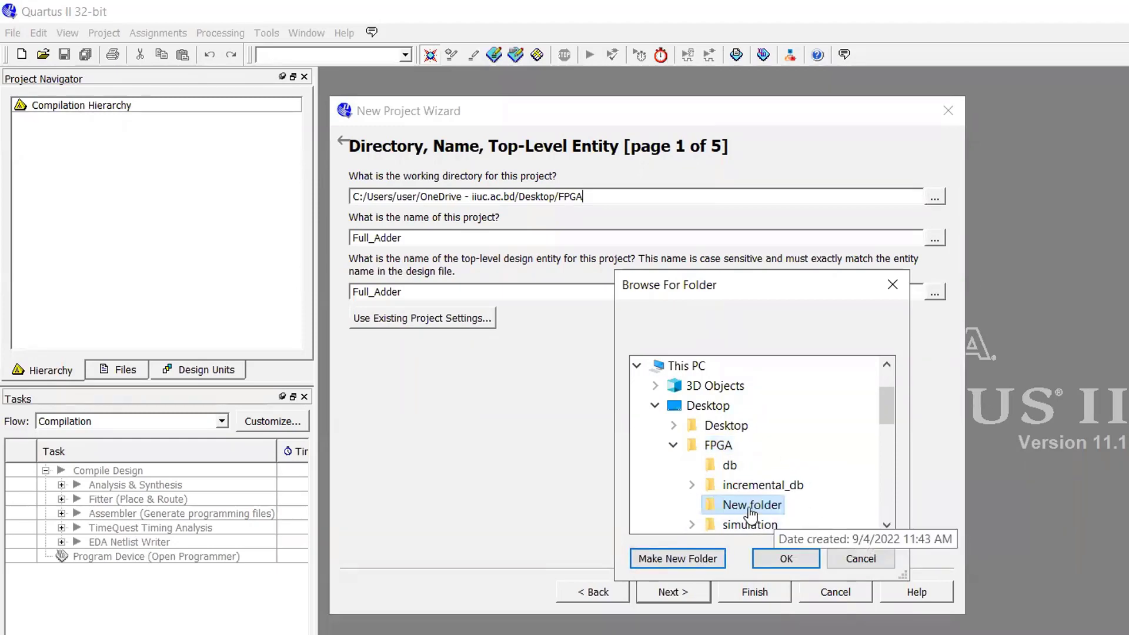
left_click(786, 559)
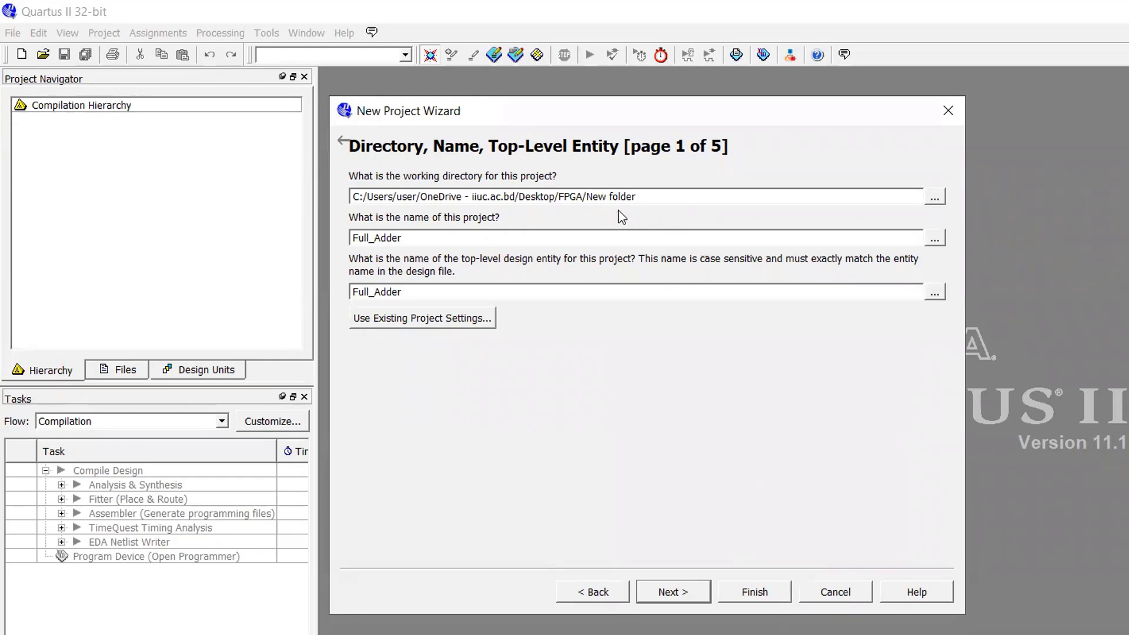
- Continue without adding design files and set the device family to Cyclone II
left_click(672, 590)
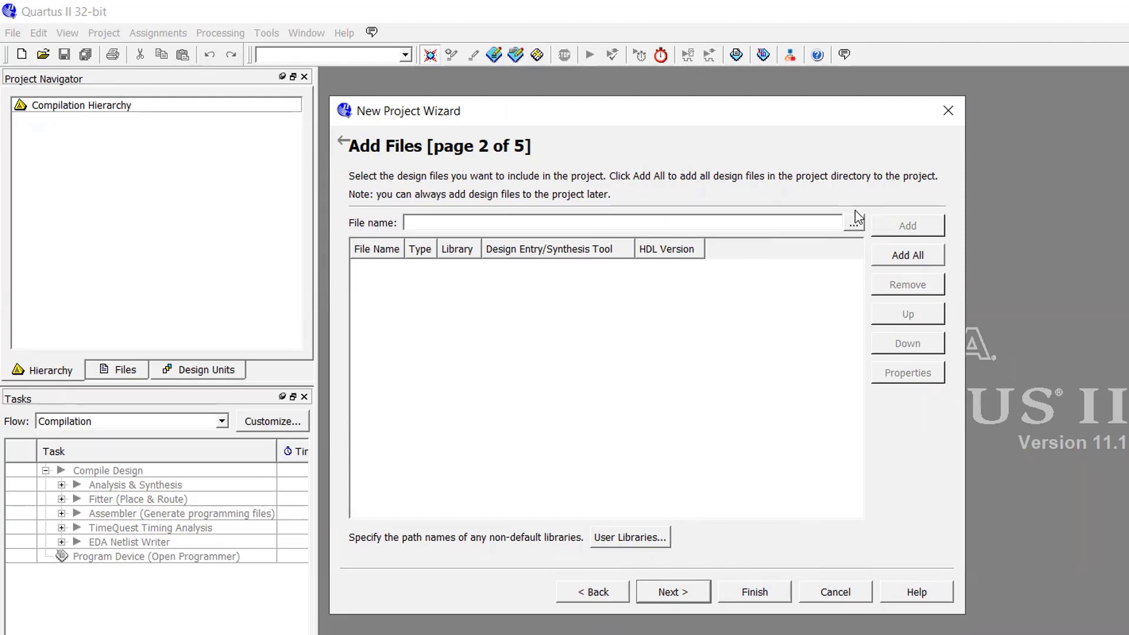
left_click(685, 594)
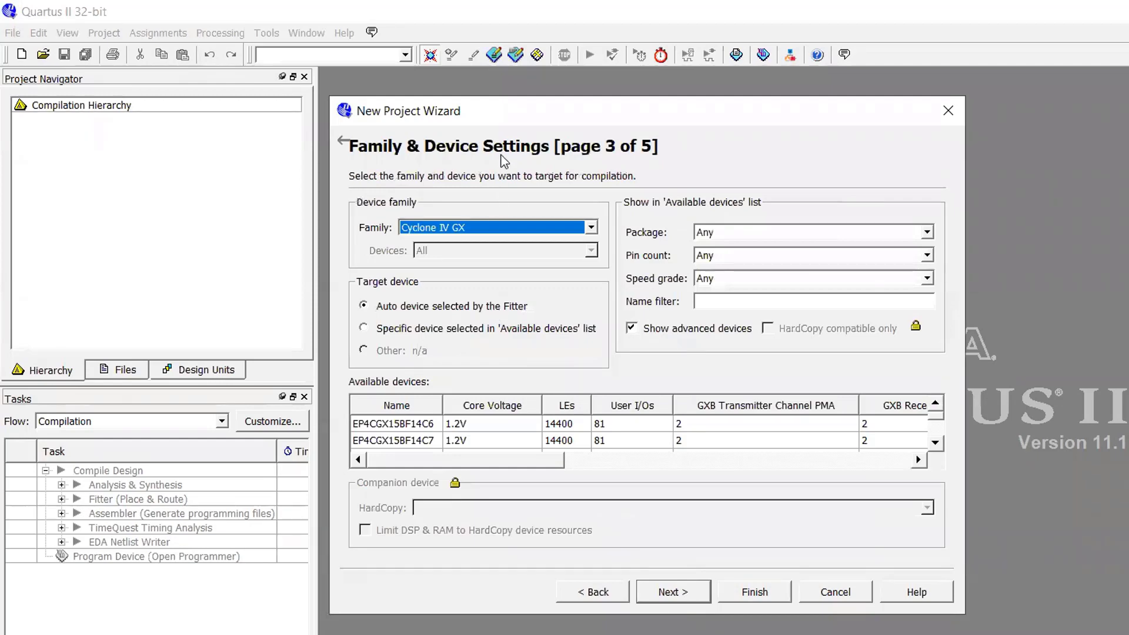
left_click(530, 228)
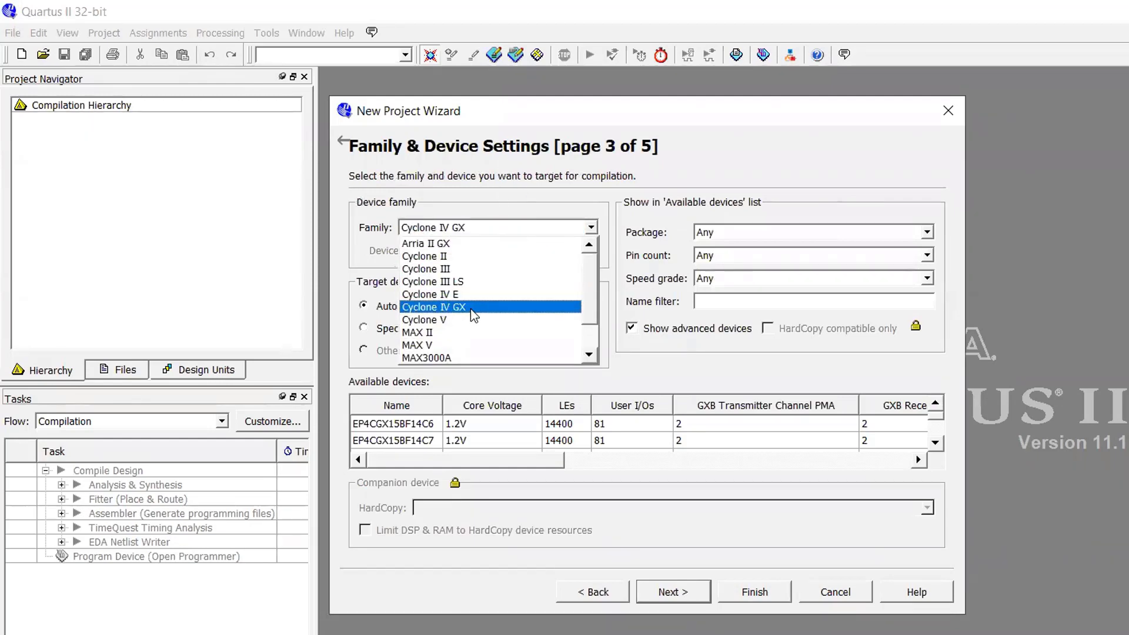
scroll(474, 315, "down", 1)
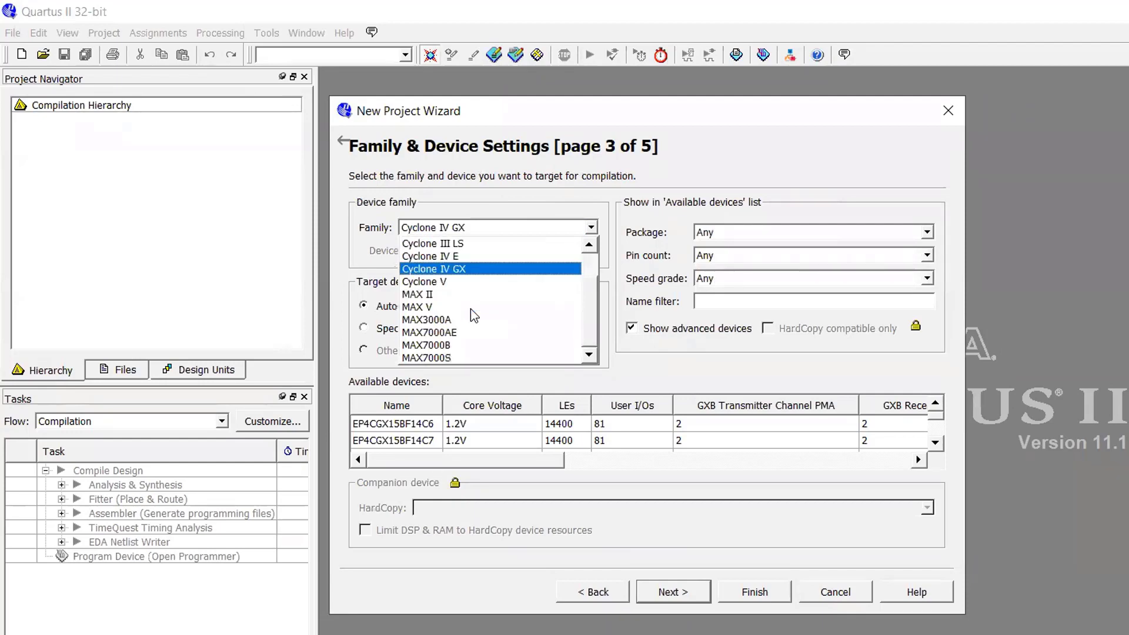
scroll(474, 316, "up", 1)
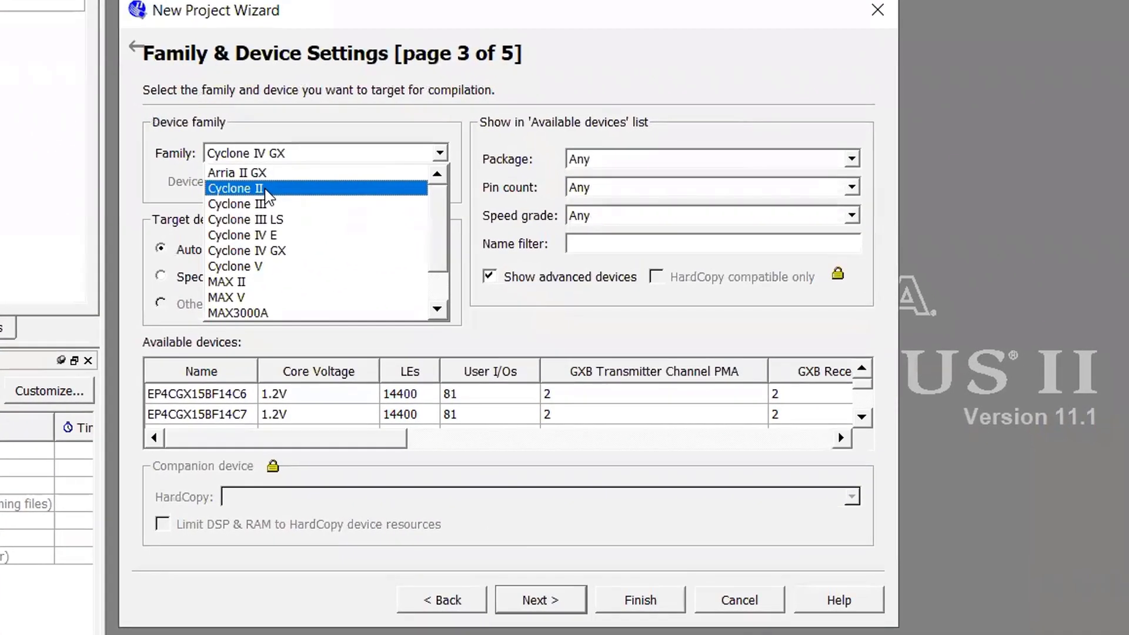
left_click(265, 190)
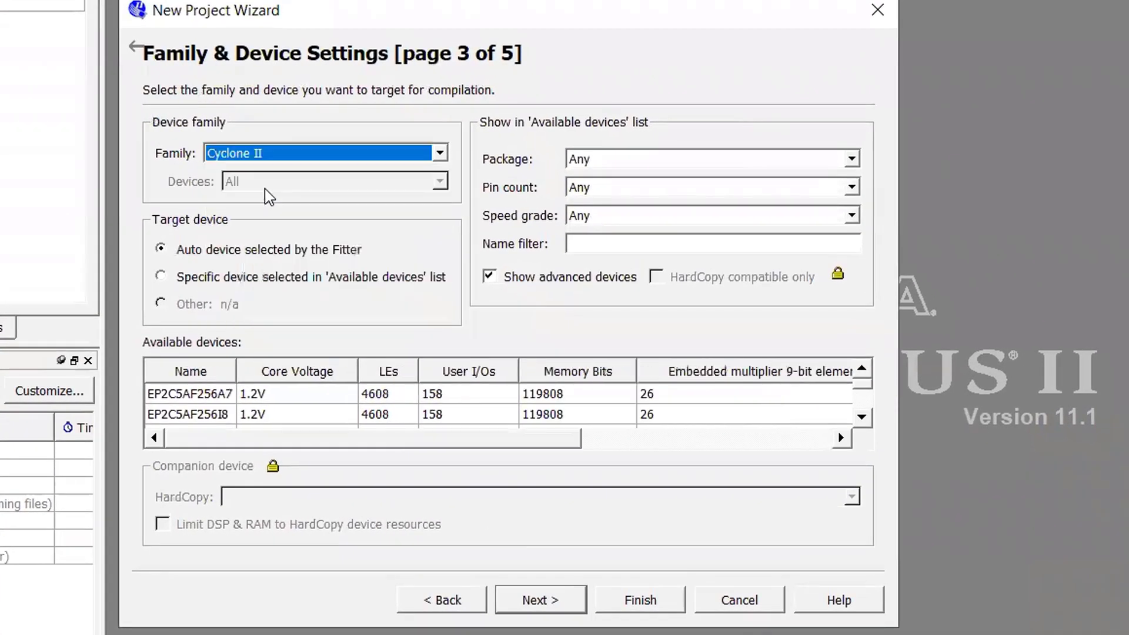
- Filter the available devices by package FBGA, pin count 672 and speed grade 6
left_click(669, 164)
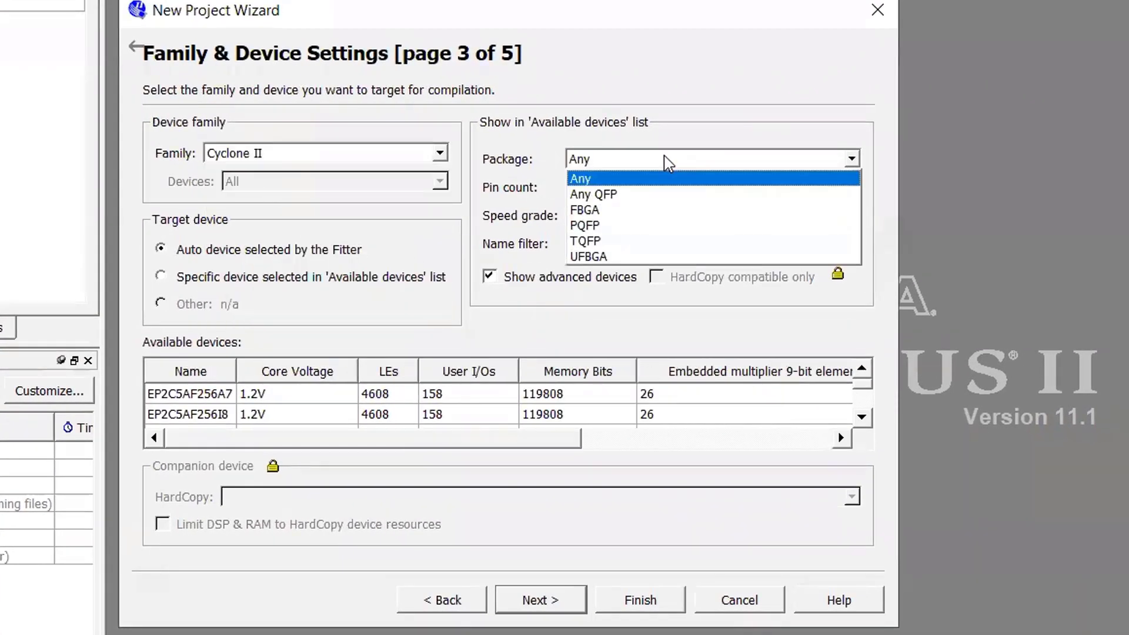
left_click(627, 211)
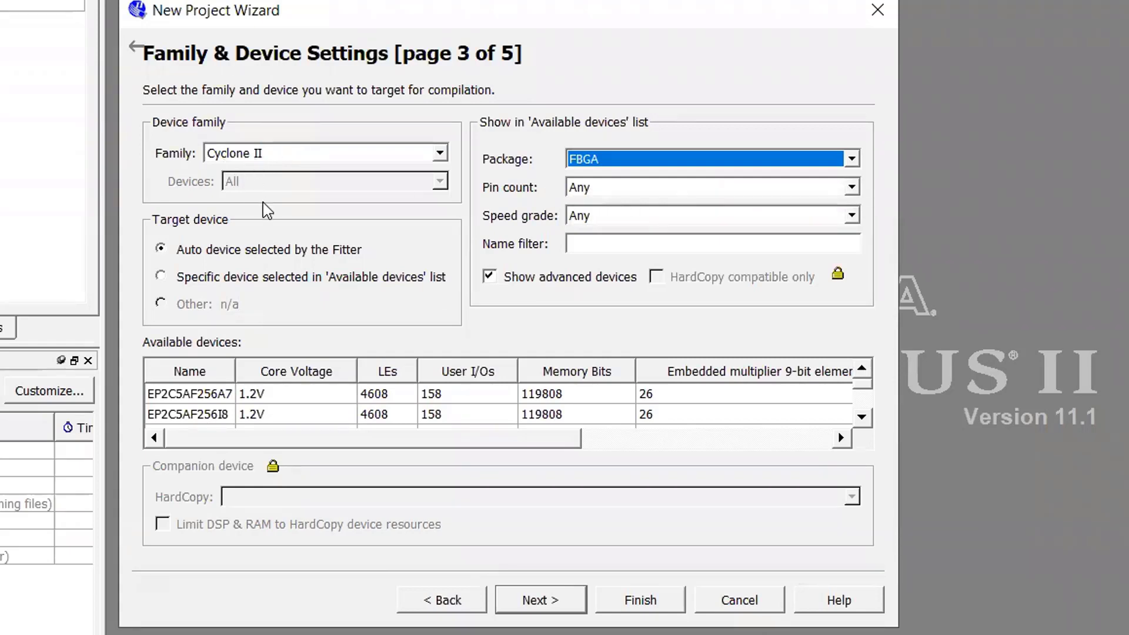
left_click(625, 192)
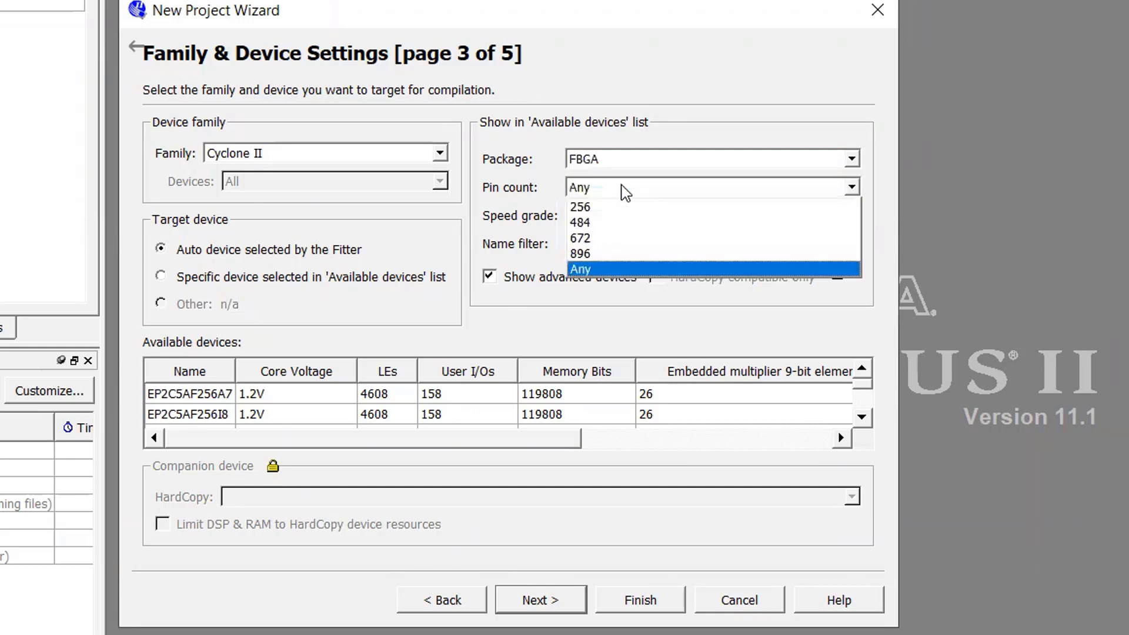
left_click(609, 238)
left_click(586, 220)
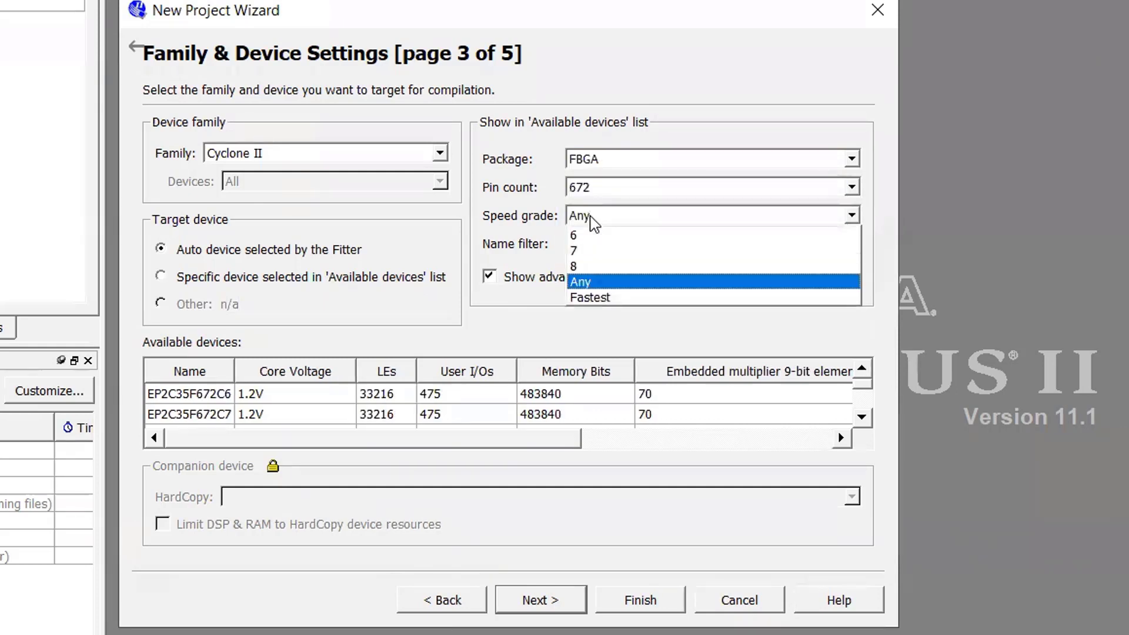
left_click(585, 234)
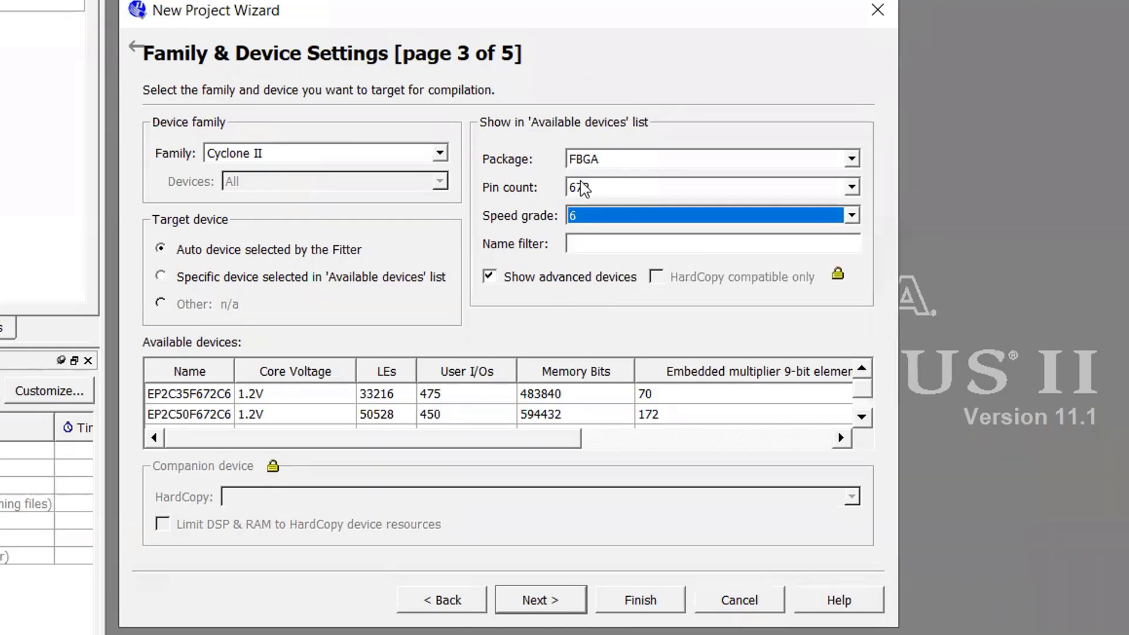
- Select EP2C35F672C6 as the target device and finish the project setup with the existing EDA tool settings
left_click(199, 397)
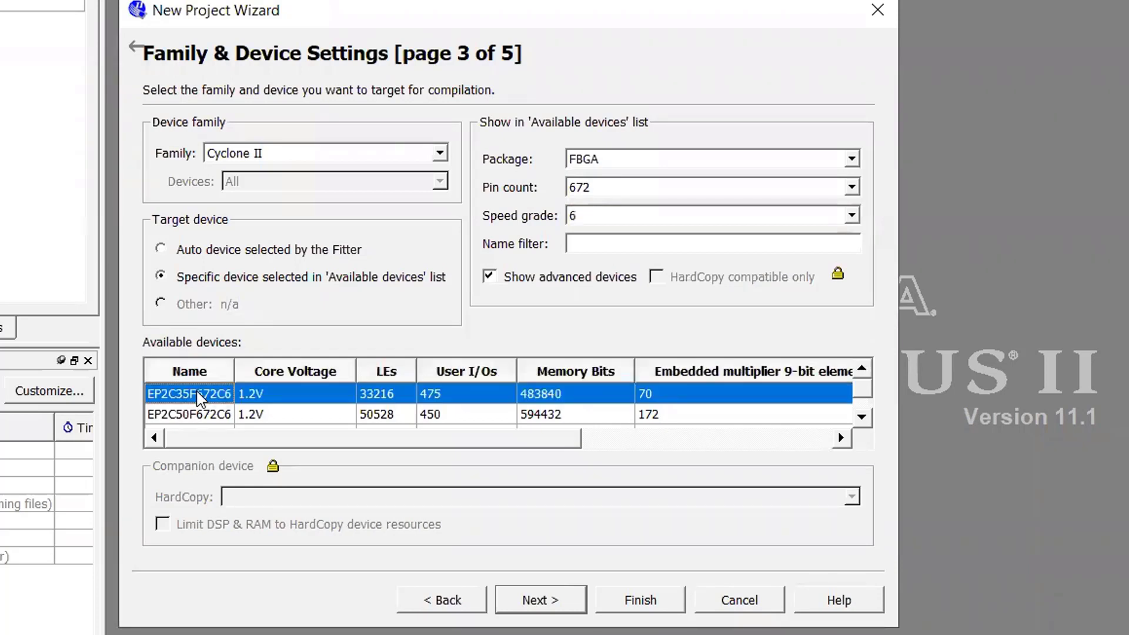
left_click(543, 600)
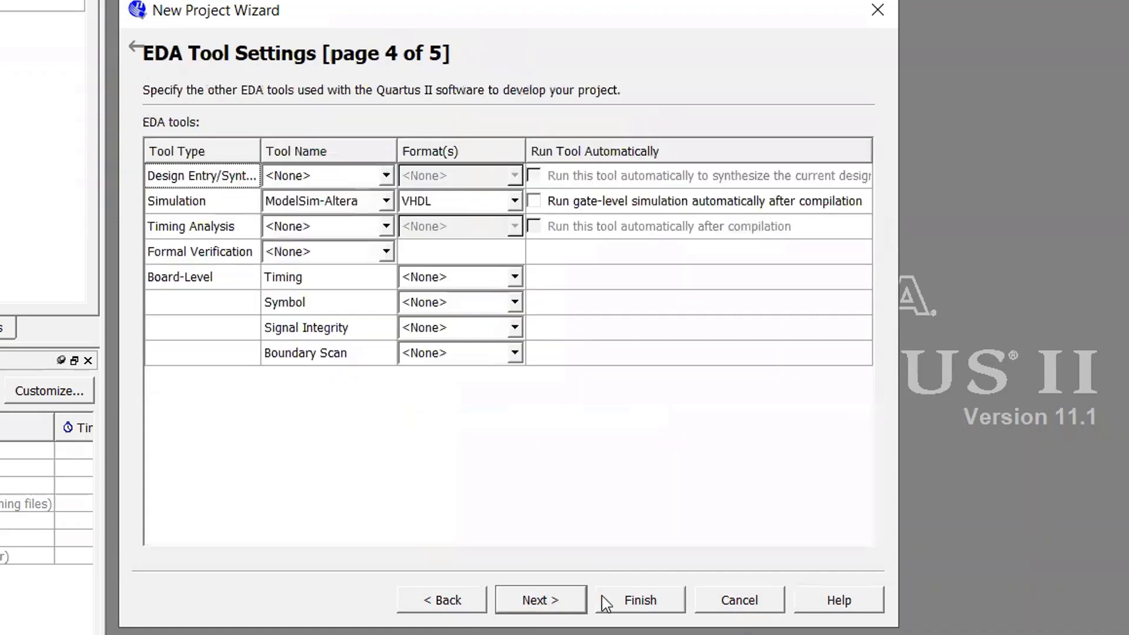
left_click(550, 601)
left_click(617, 600)
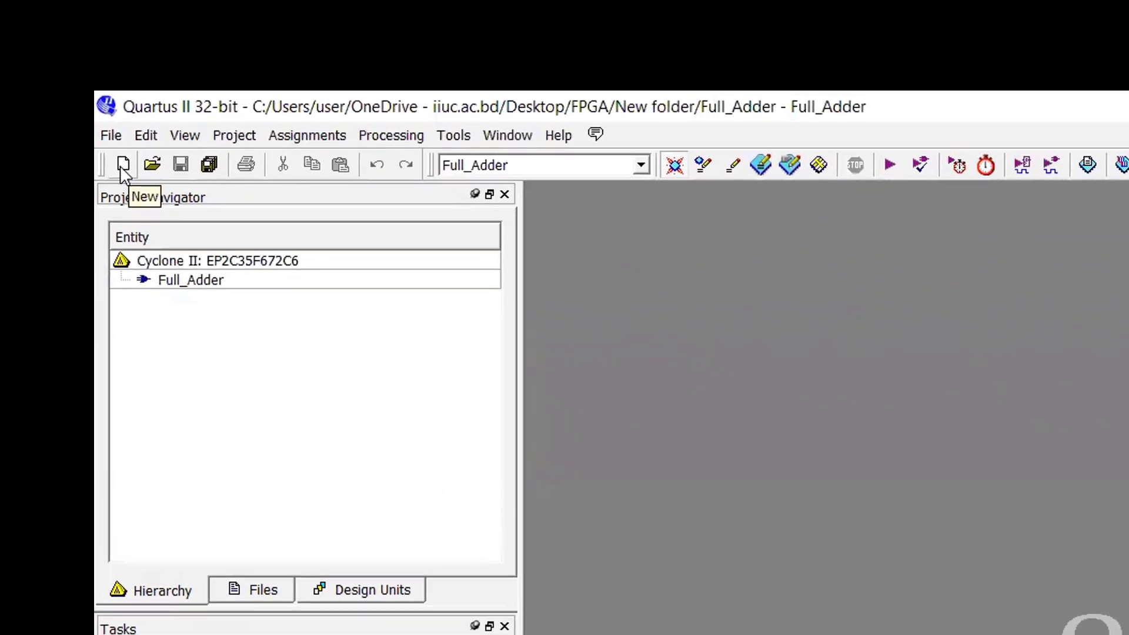
- Create a new Block Diagram/Schematic File in the project
left_click(112, 137)
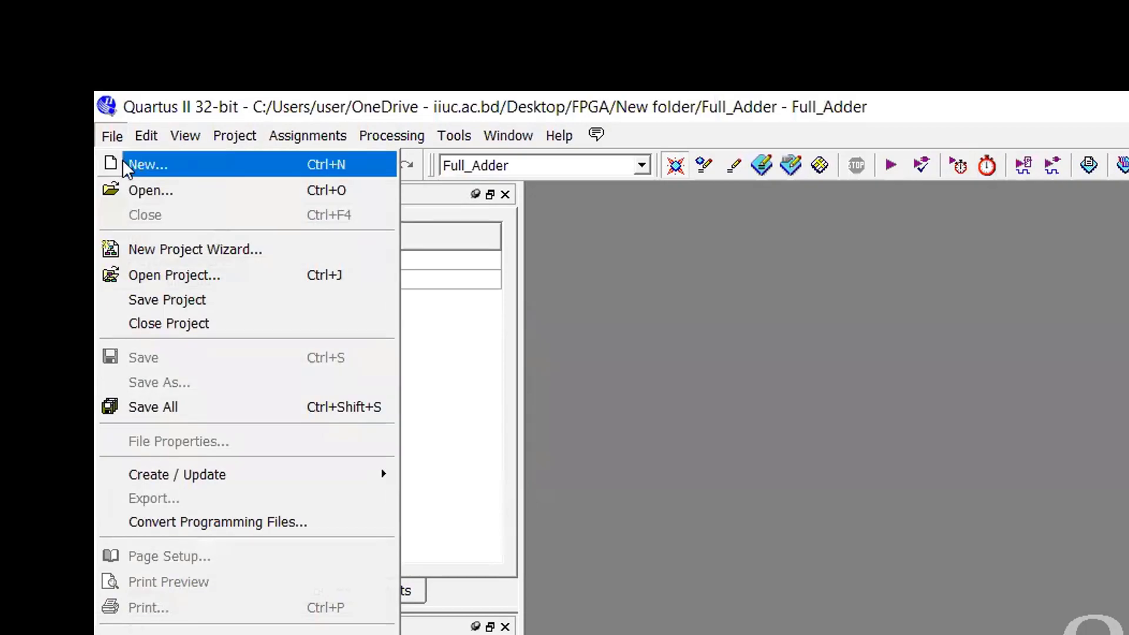
left_click(125, 166)
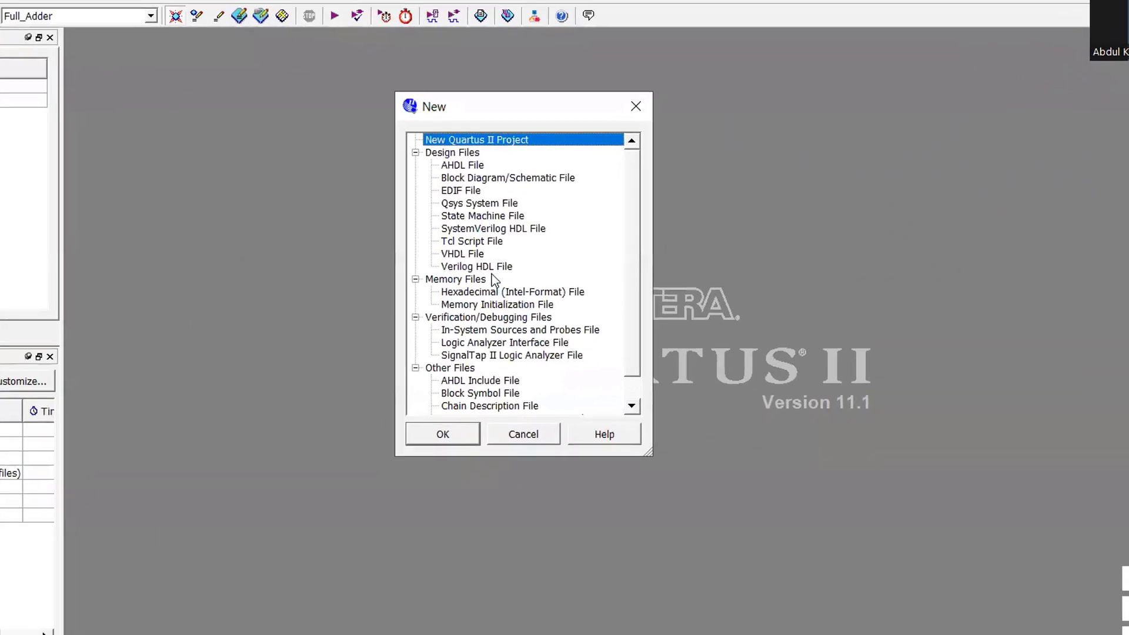
scroll(553, 234, "down", 1)
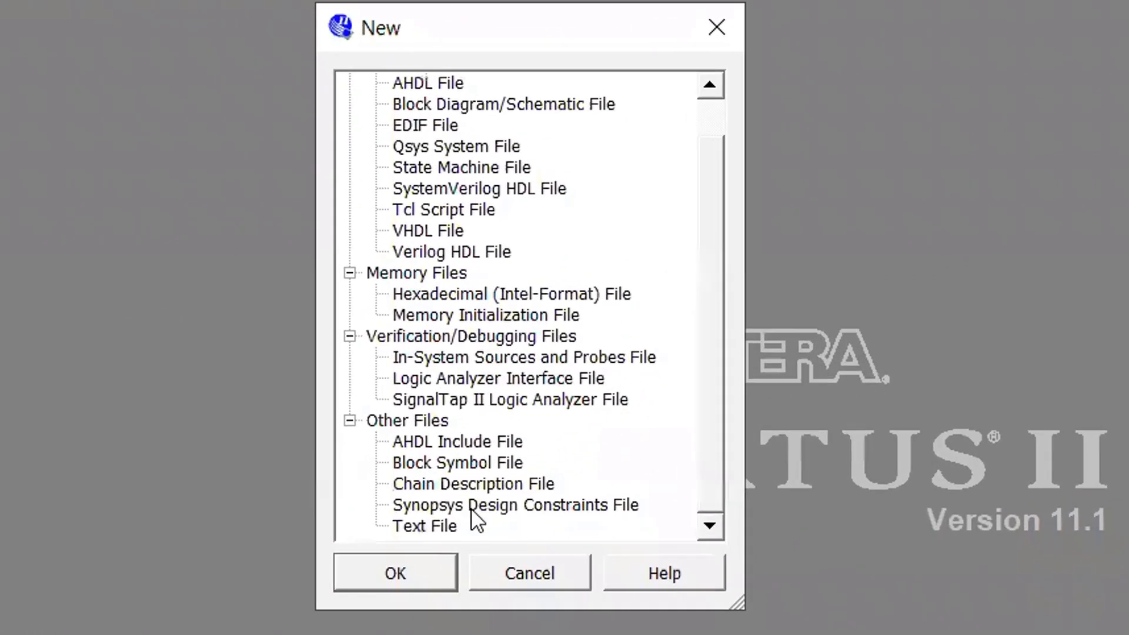
scroll(512, 338, "up", 1)
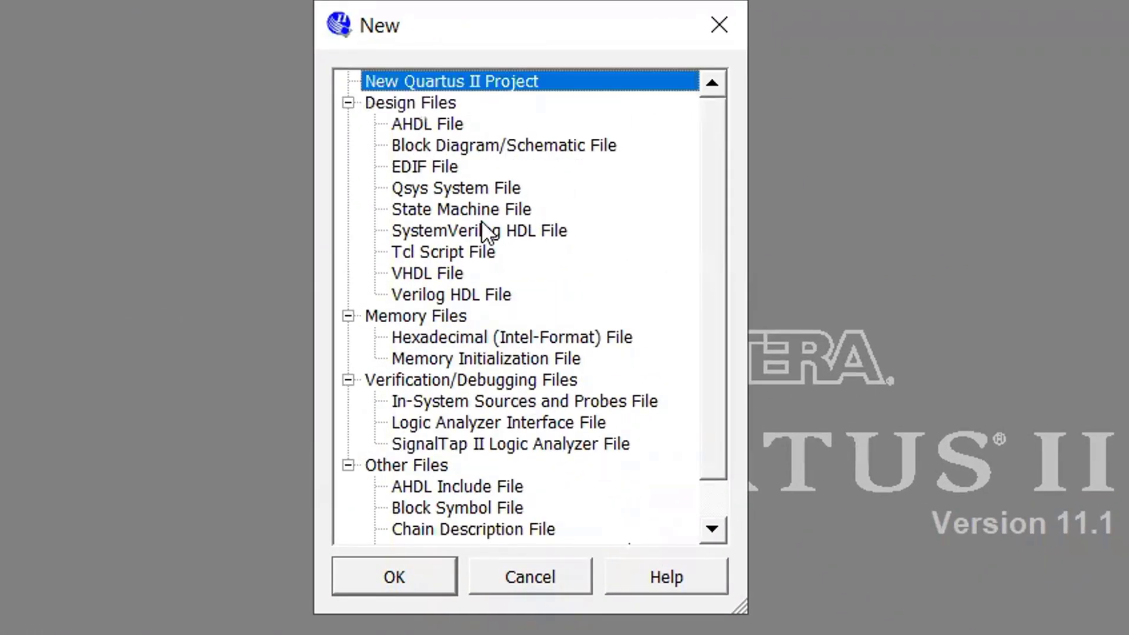
left_click(474, 140)
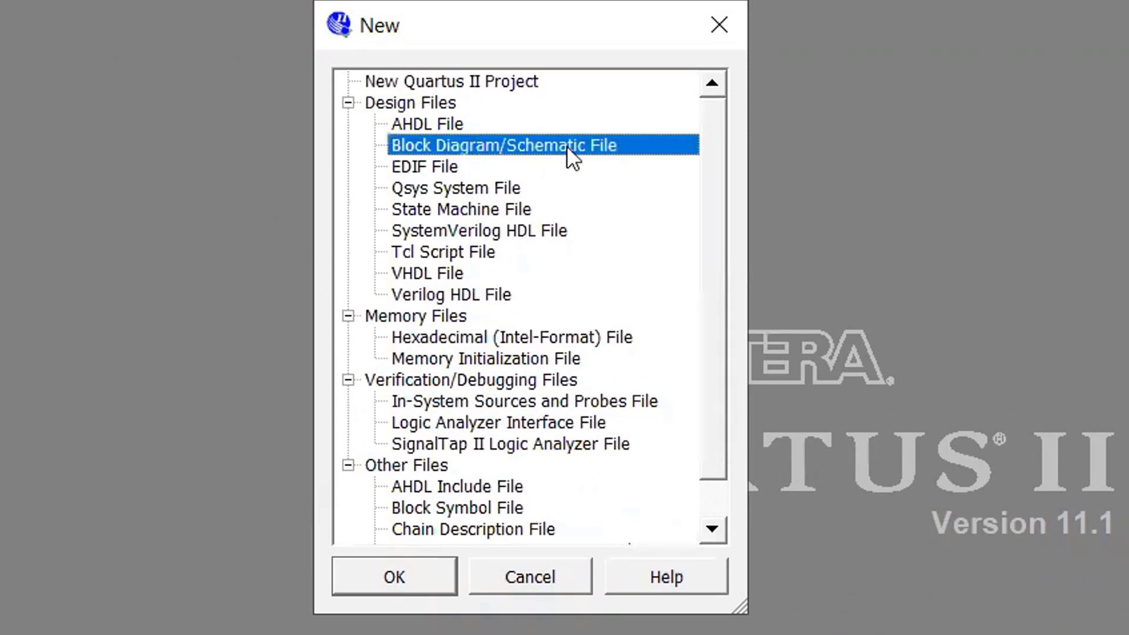
left_click(407, 577)
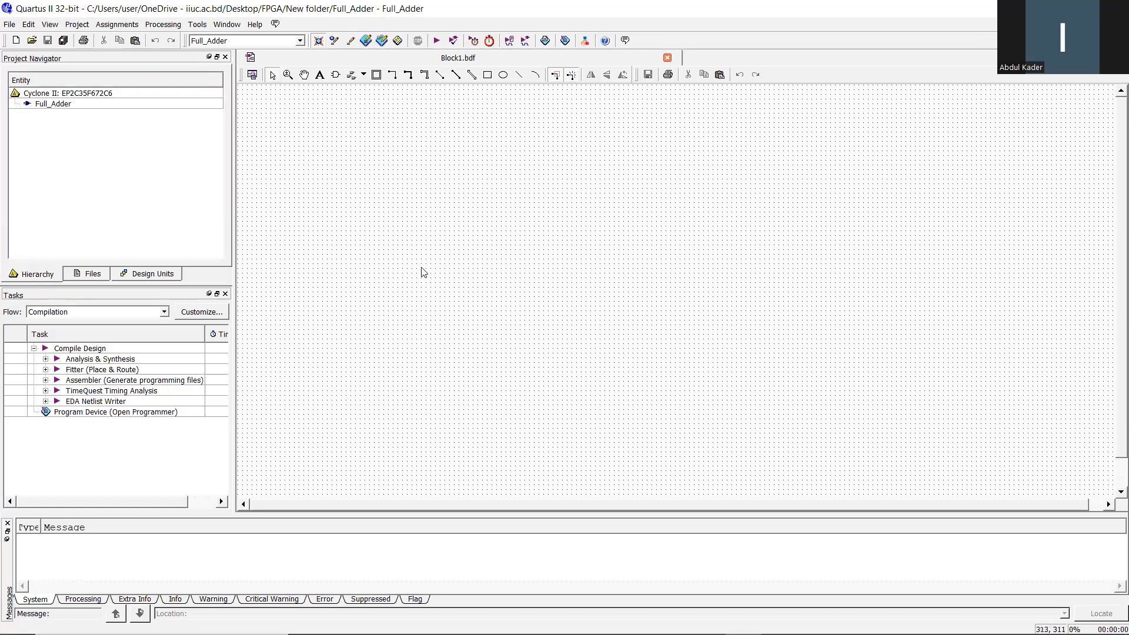
- Arrange the Quartus II window side by side with PDF Annotator and show the full adder circuit on page 6
double_click(663, 8)
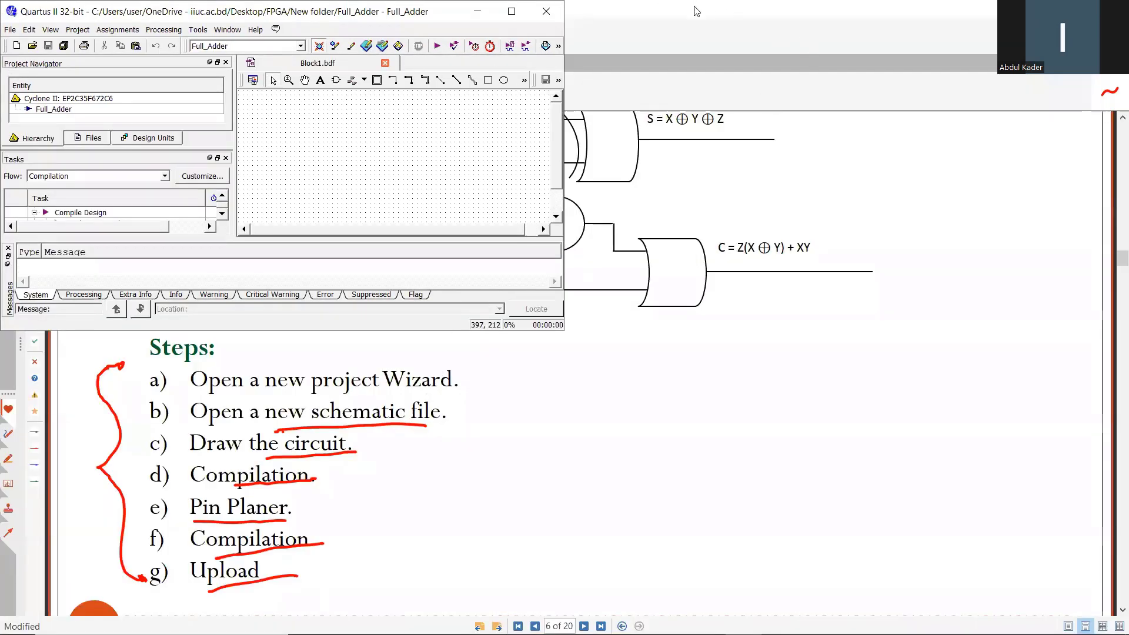
double_click(673, 15)
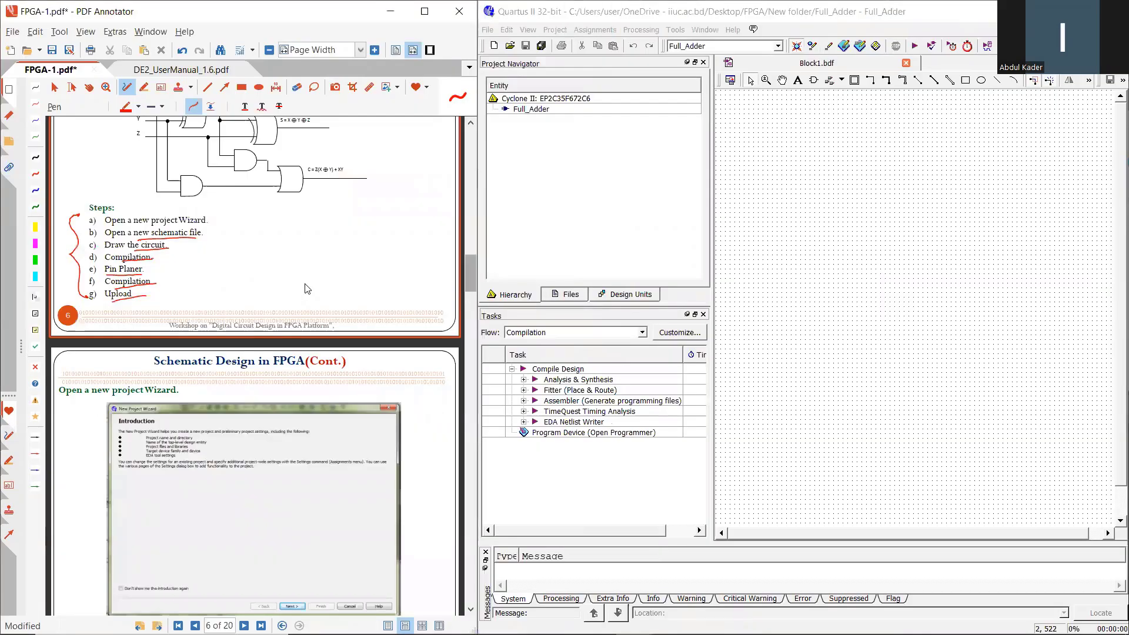
scroll(212, 297, "up", 3)
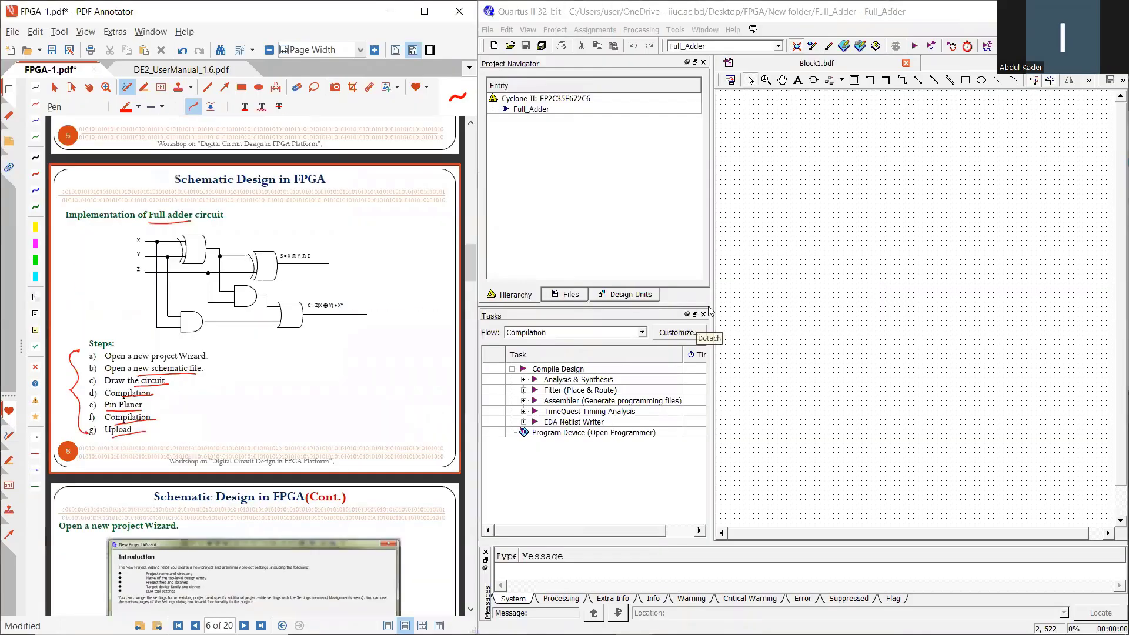
- Widen the Block1.bdf schematic area by narrowing the Project Navigator and Tasks panes
left_click(770, 494)
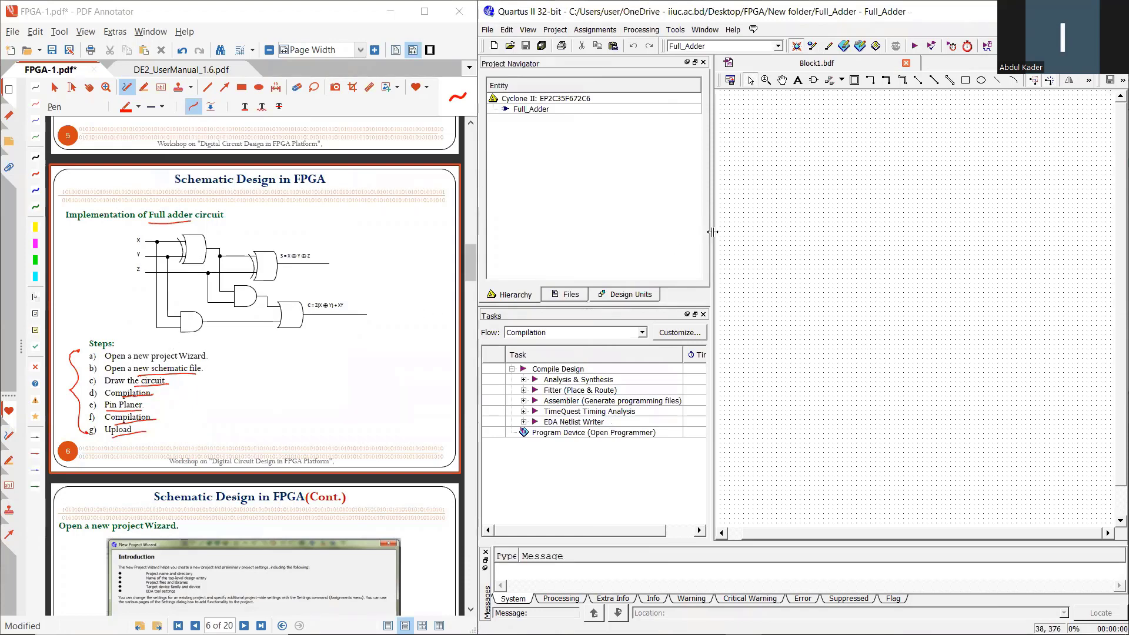
left_click_drag(665, 230, 565, 229)
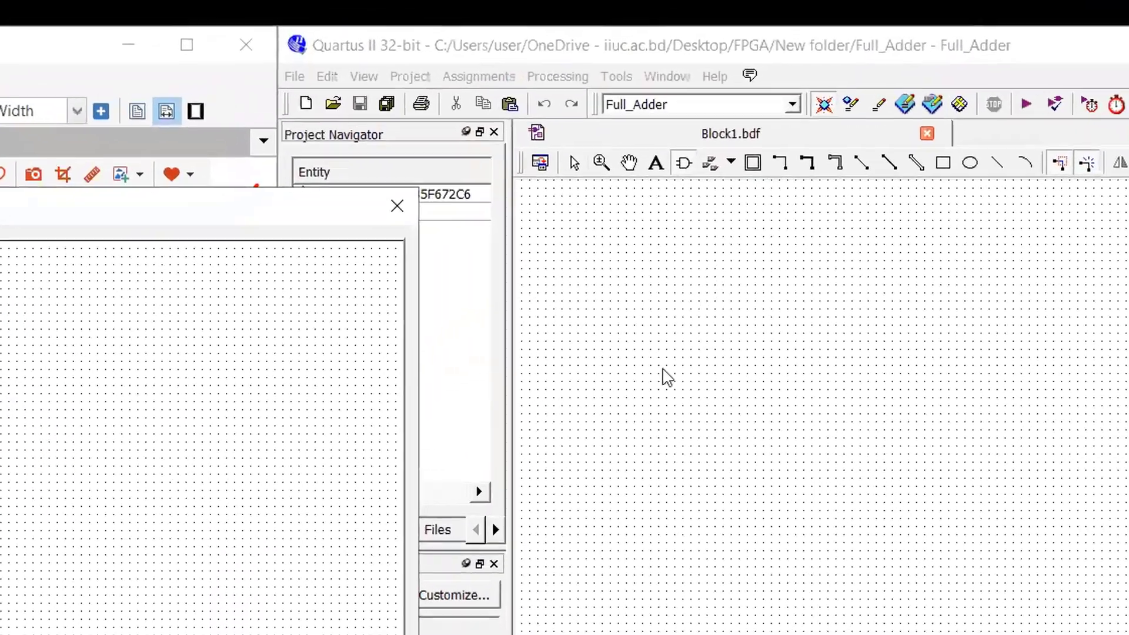
key("Escape")
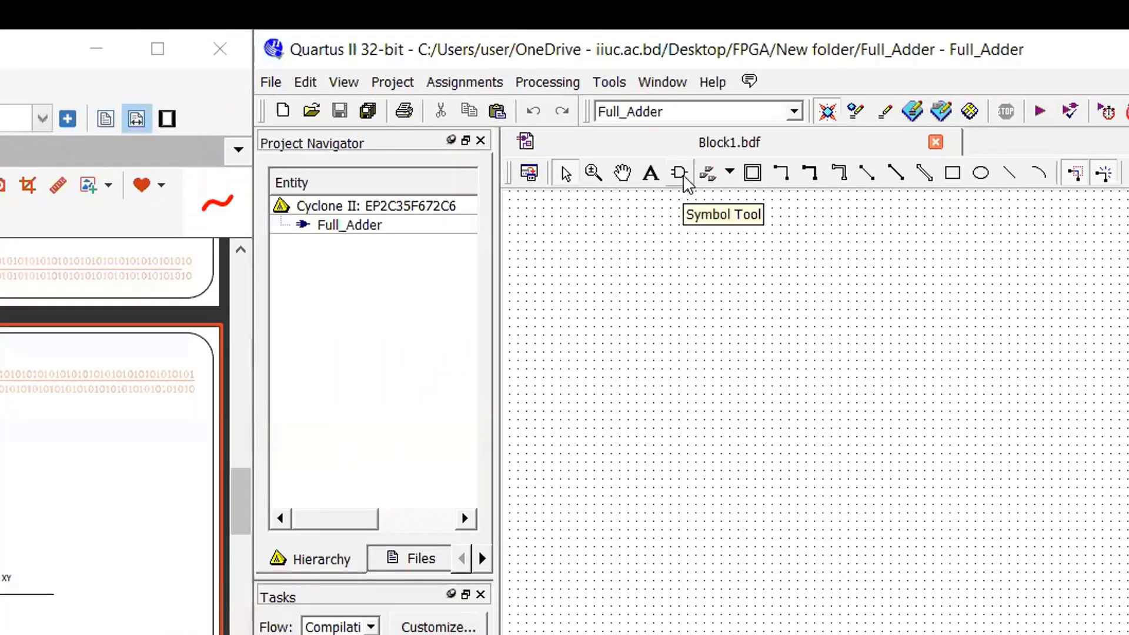
- Insert an xor gate symbol from the primitives/logic library and place it in the upper middle of the empty Block1.bdf schematic
left_click(685, 179)
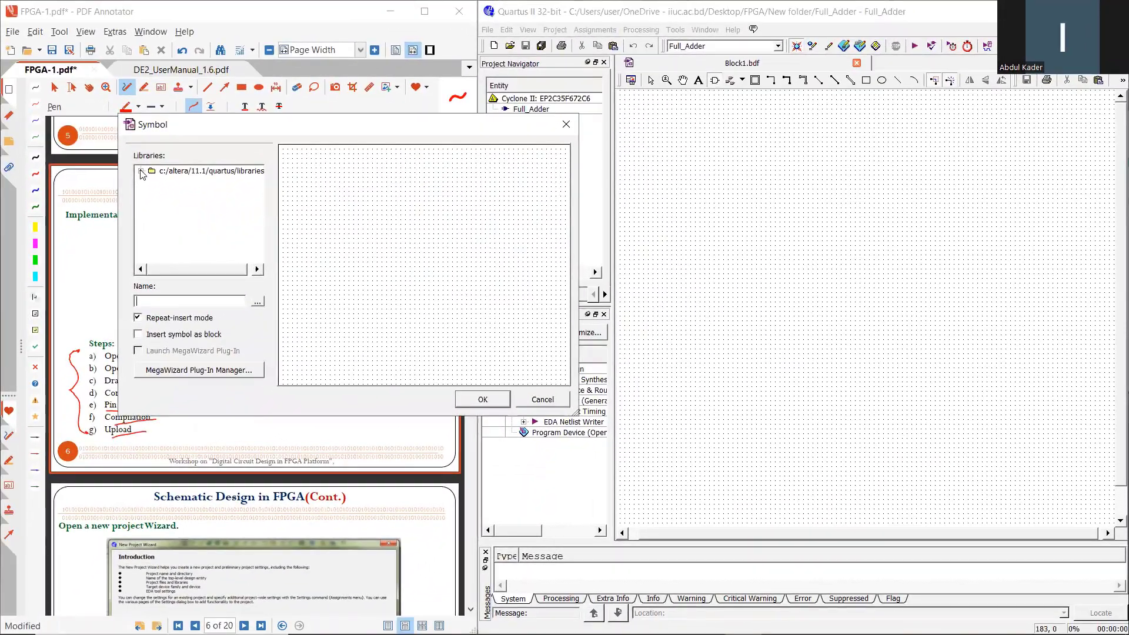
left_click(141, 172)
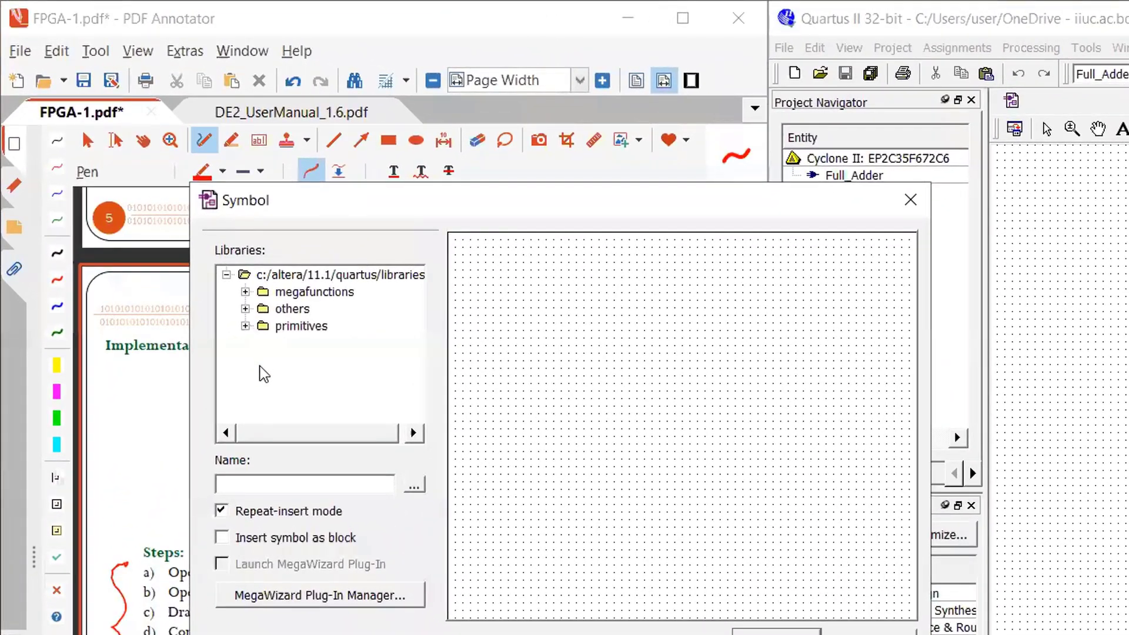
double_click(320, 324)
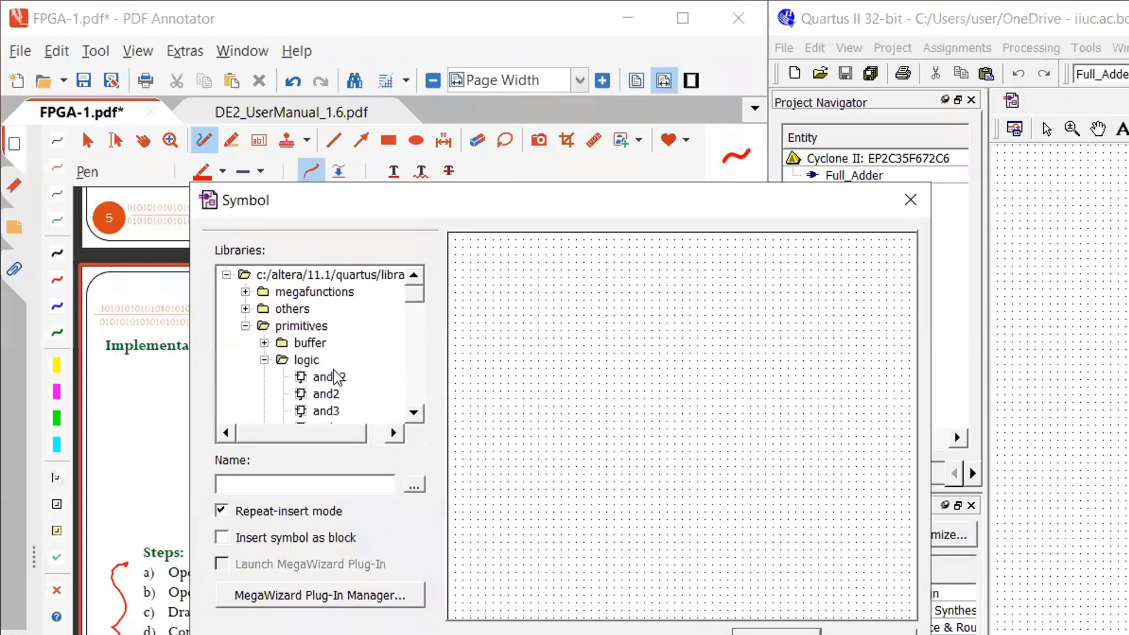
scroll(350, 357, "down", 1)
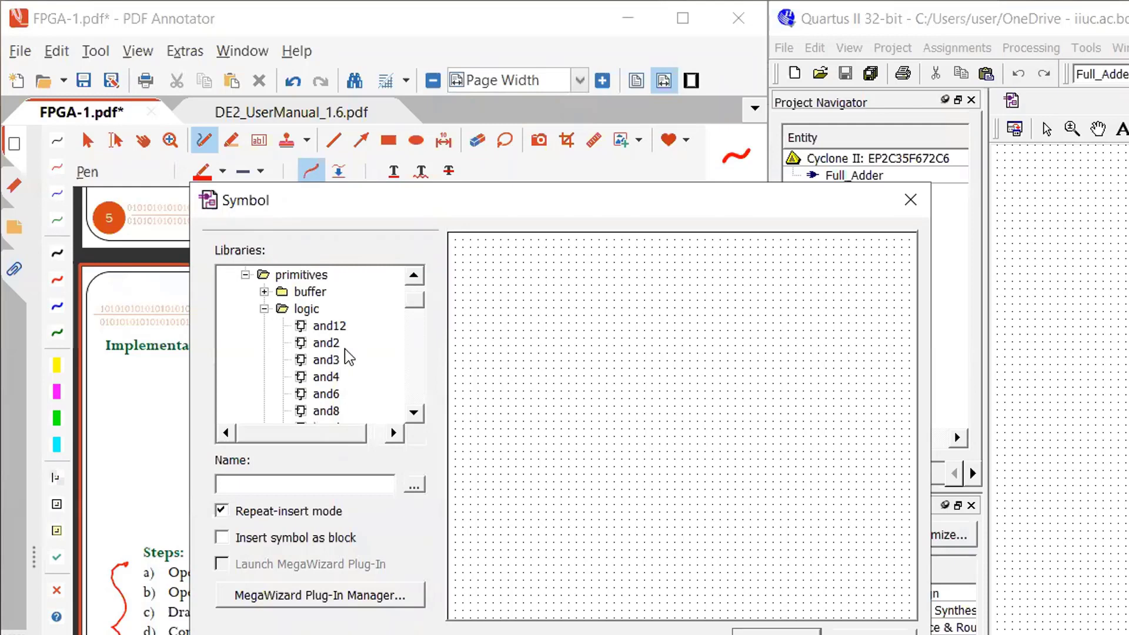
scroll(350, 357, "down", 1)
scroll(359, 379, "down", 7)
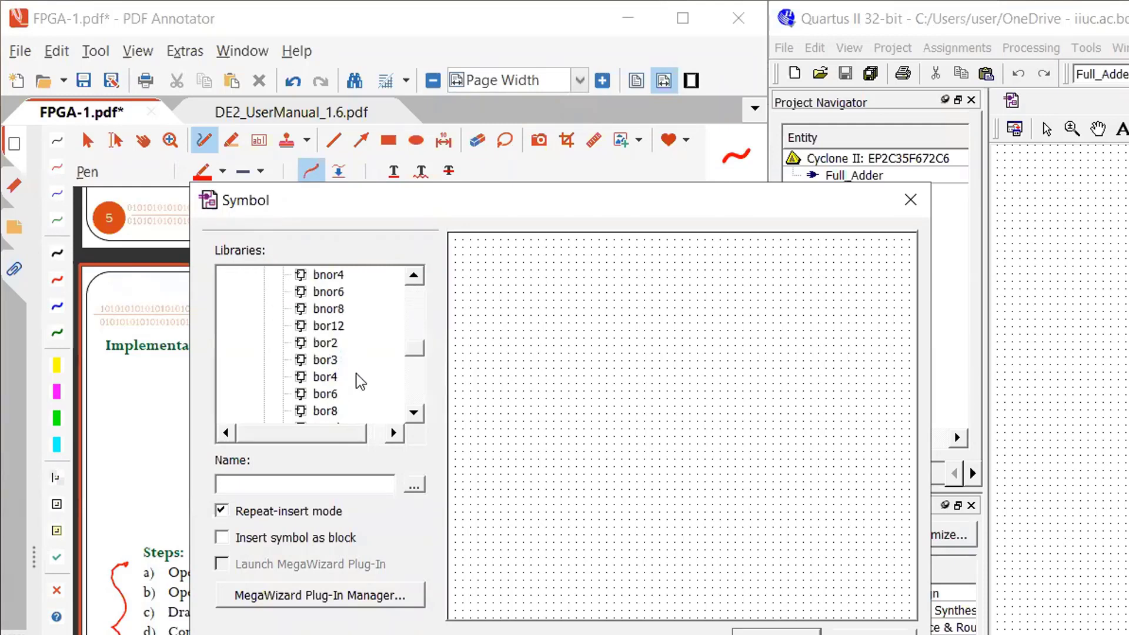
scroll(360, 381, "down", 8)
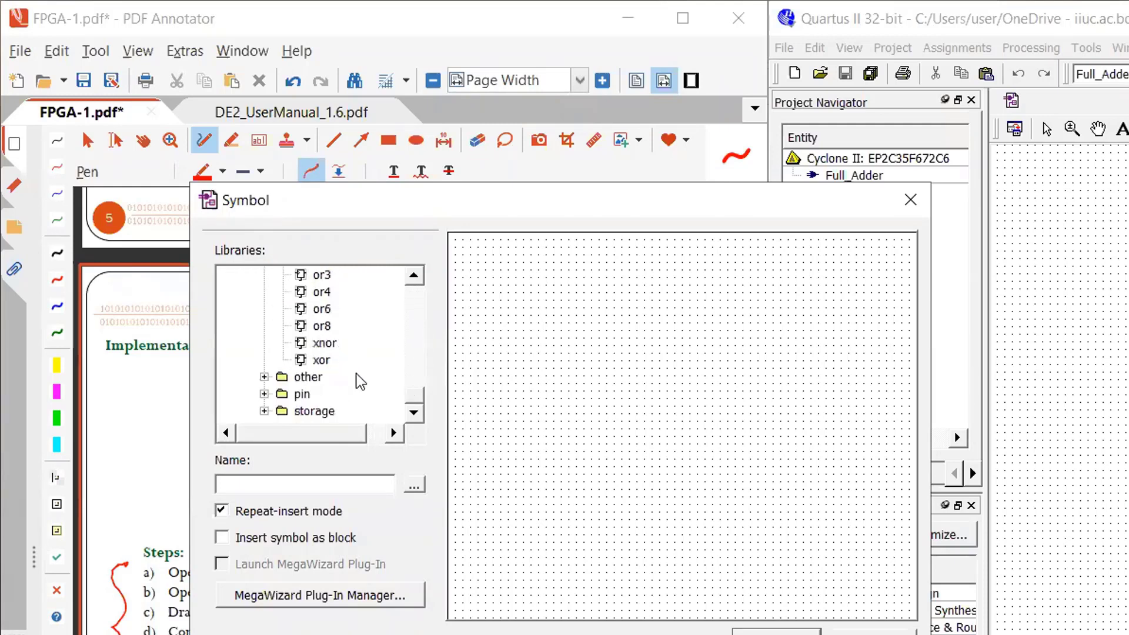
left_click(317, 361)
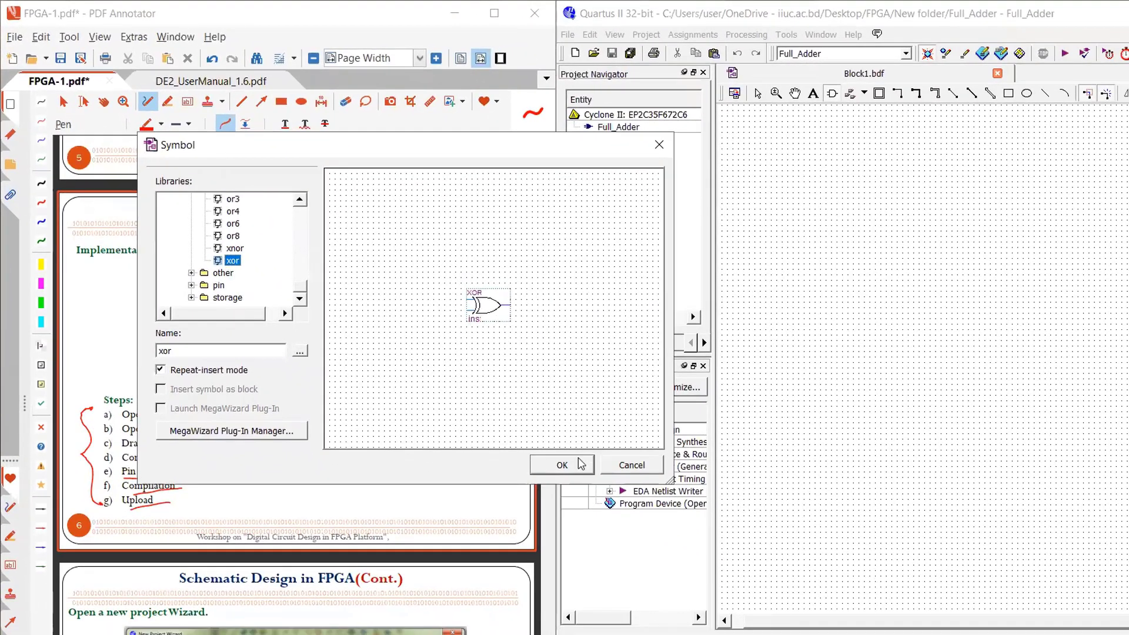
left_click(581, 464)
left_click(882, 275)
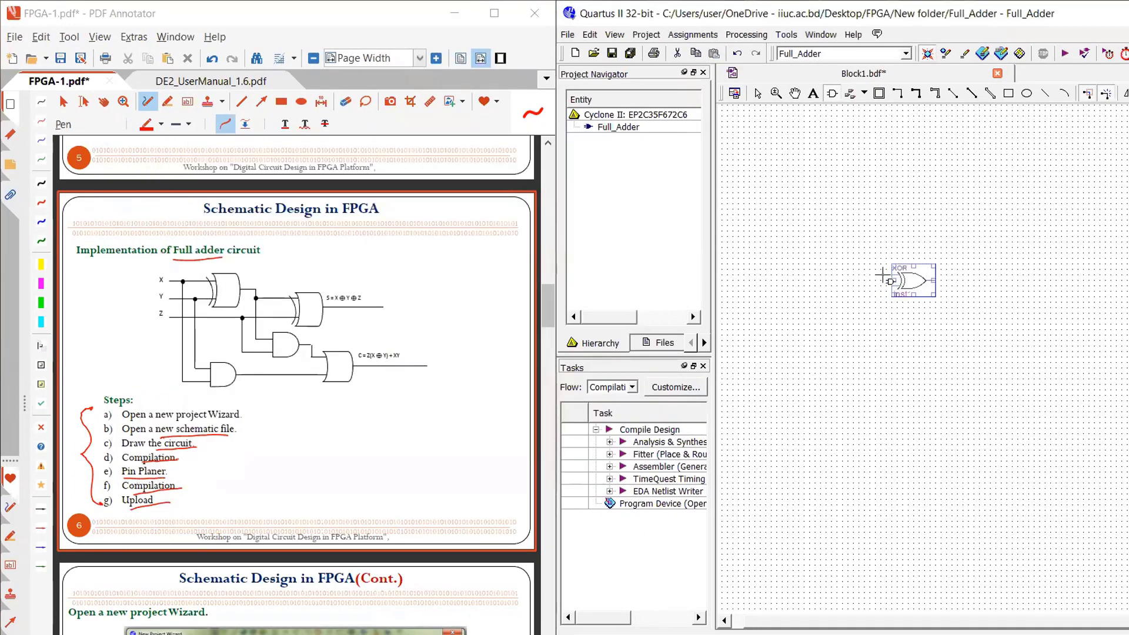